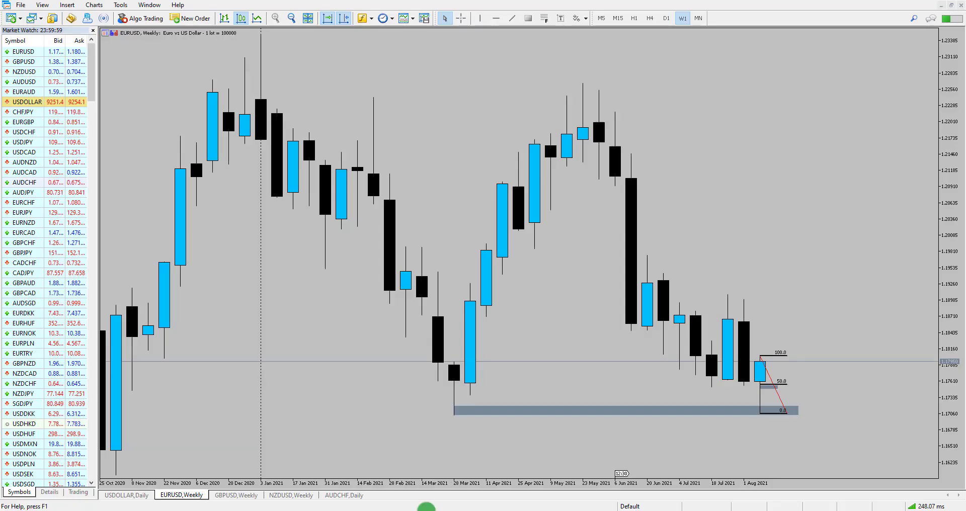
Open the Strength Meter.png currency strength image from the taskbar over the EURUSD weekly chart.
click(427, 509)
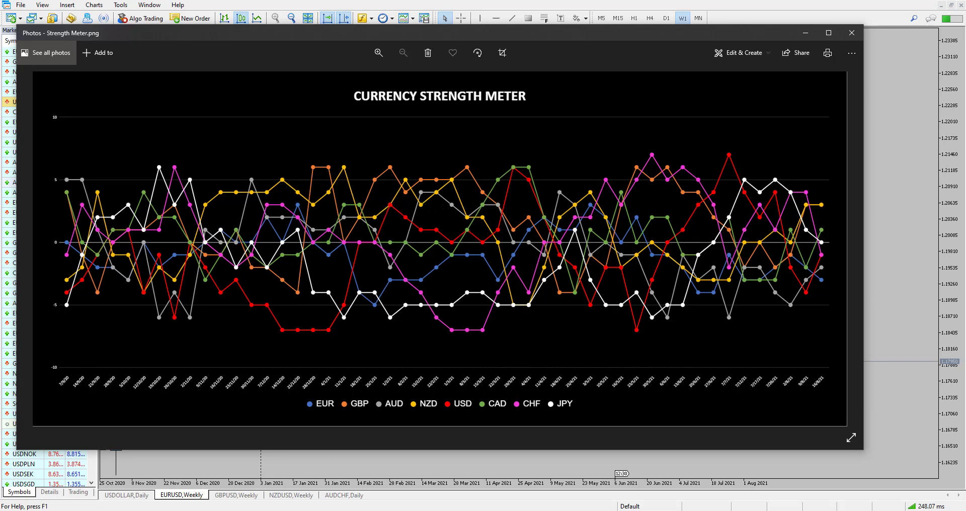
click(108, 454)
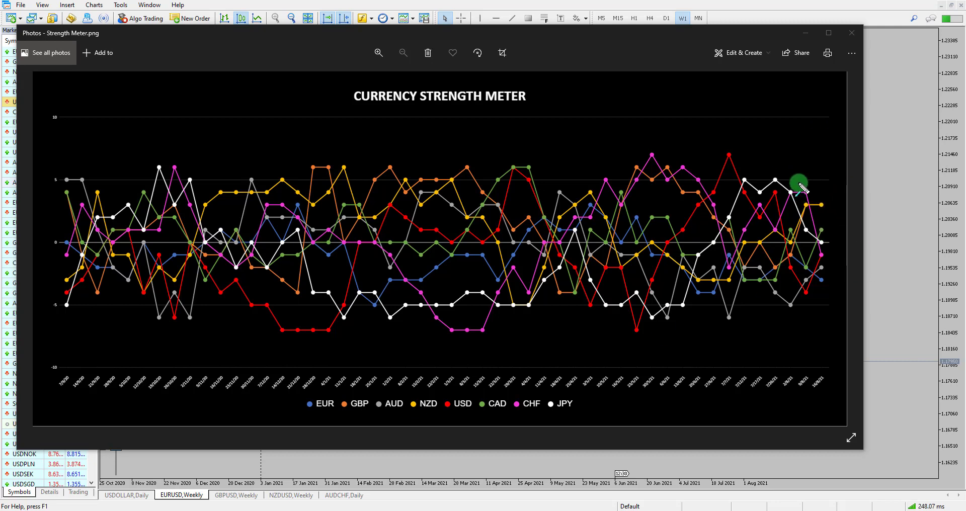
drag(812, 189, 844, 269)
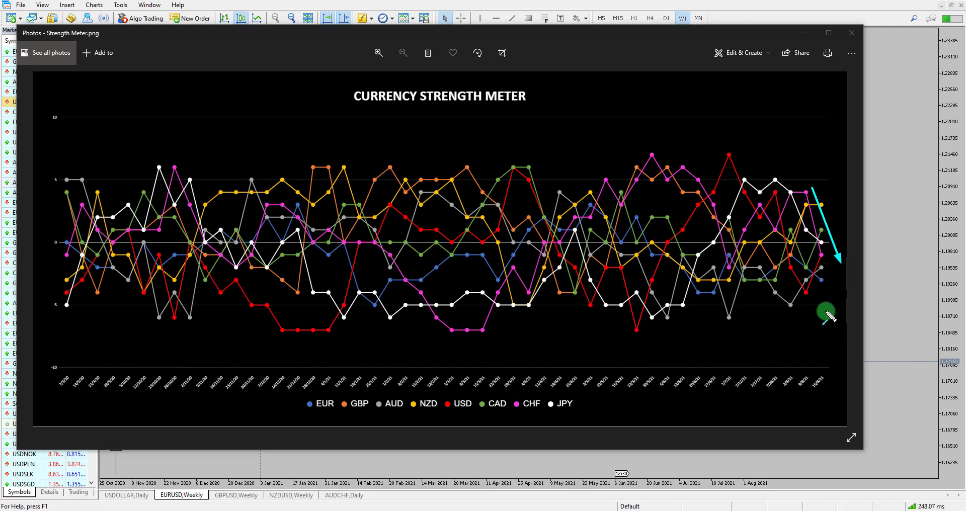
drag(801, 310, 837, 272)
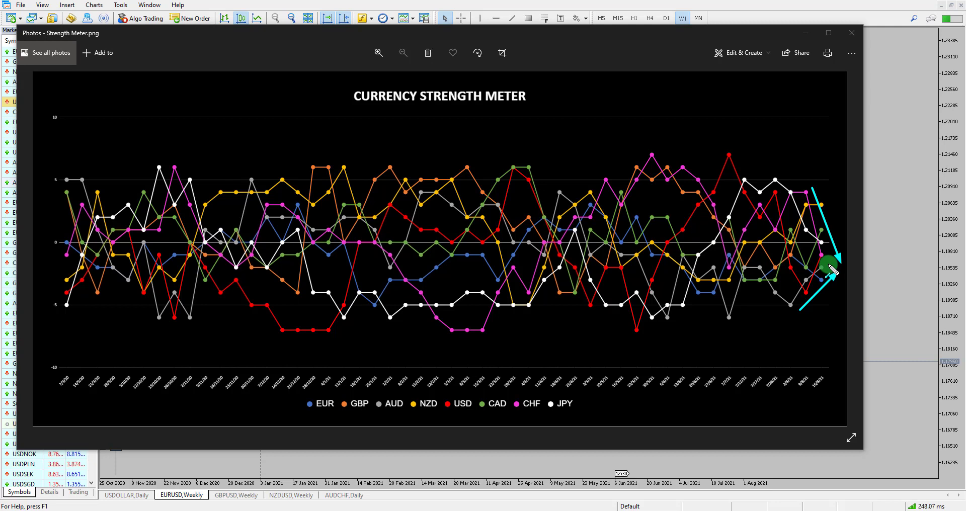
drag(724, 146, 835, 288)
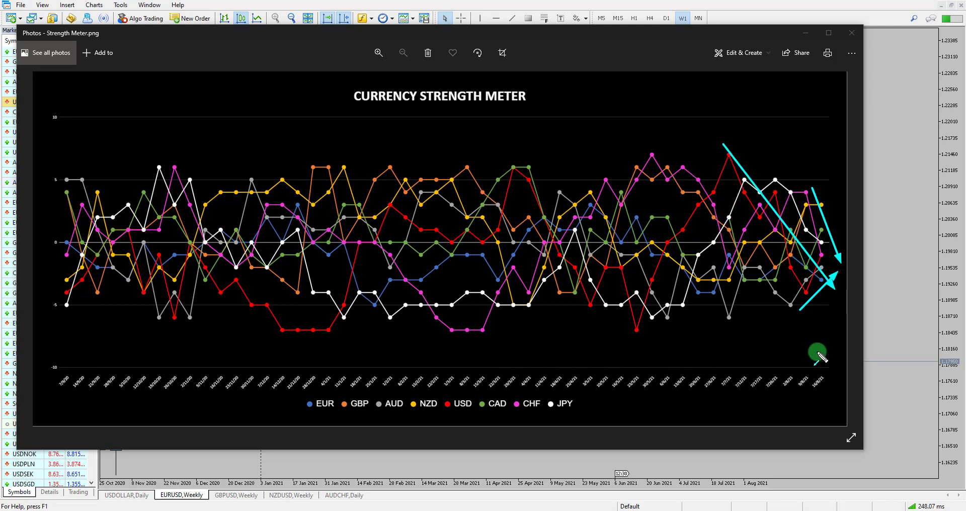
key(ctrl+z)
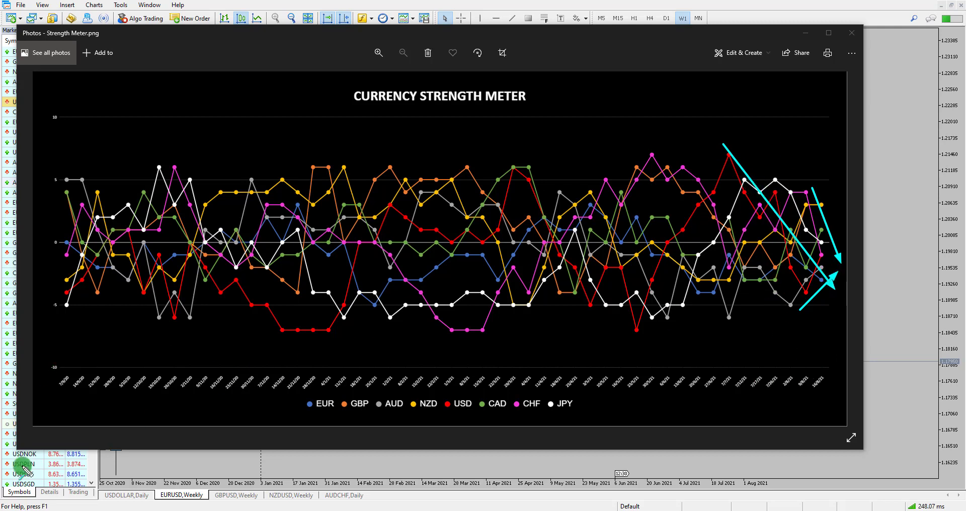
key(Escape)
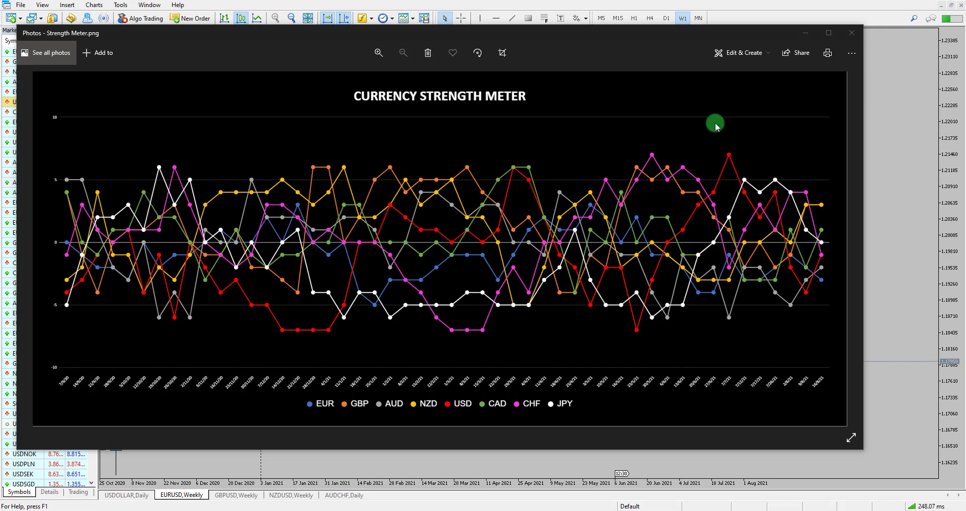
Minimize the strength meter image and check the USDOLLAR daily chart, then return to EURUSD weekly.
click(808, 33)
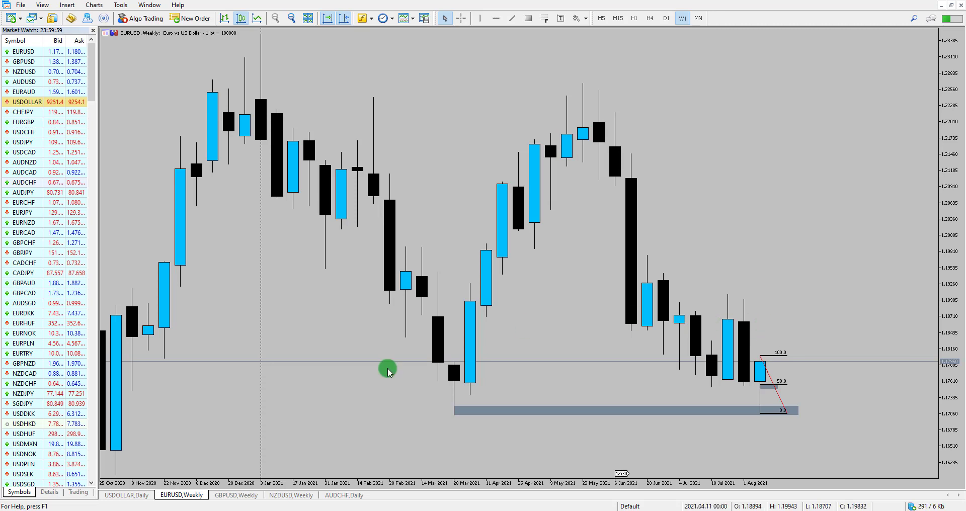
click(119, 494)
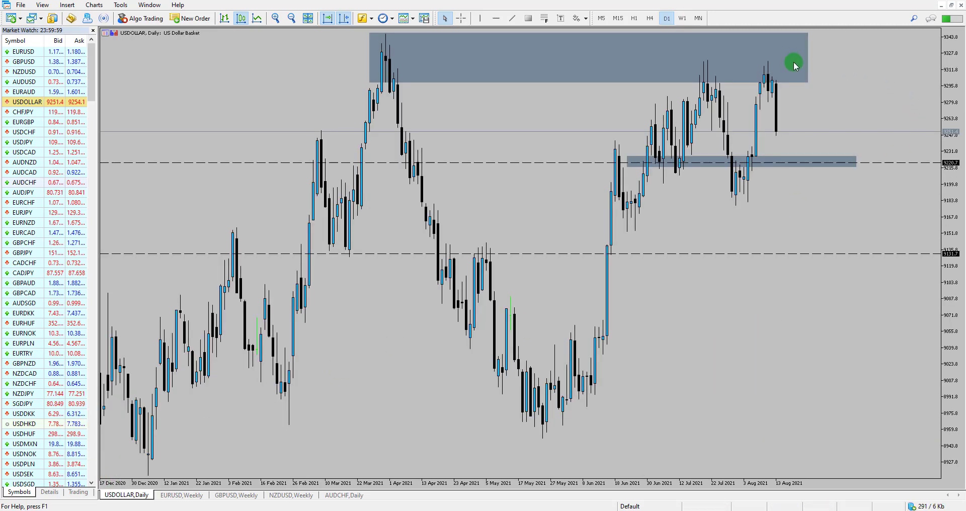
click(171, 496)
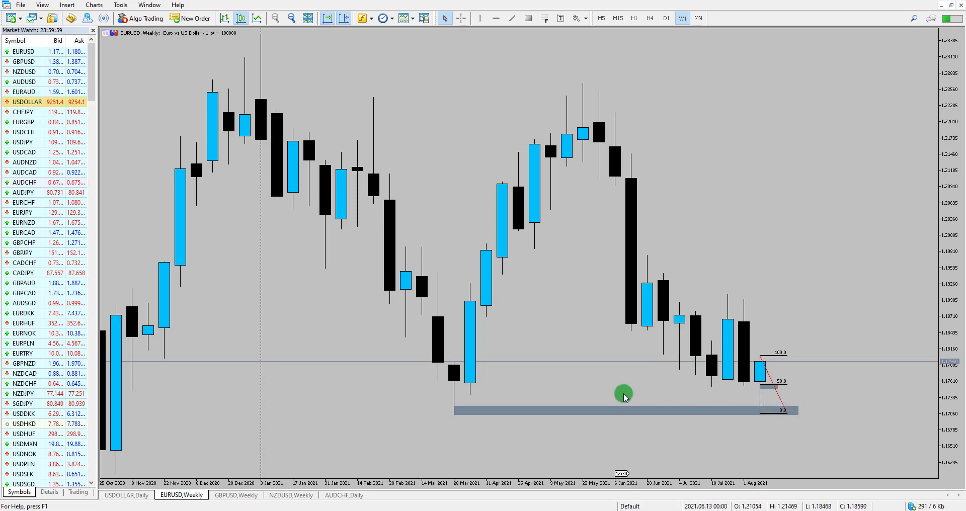
Read prices with the crosshair, nudge the Fibonacci top point, and switch EURUSD to D1.
middle_click(524, 394)
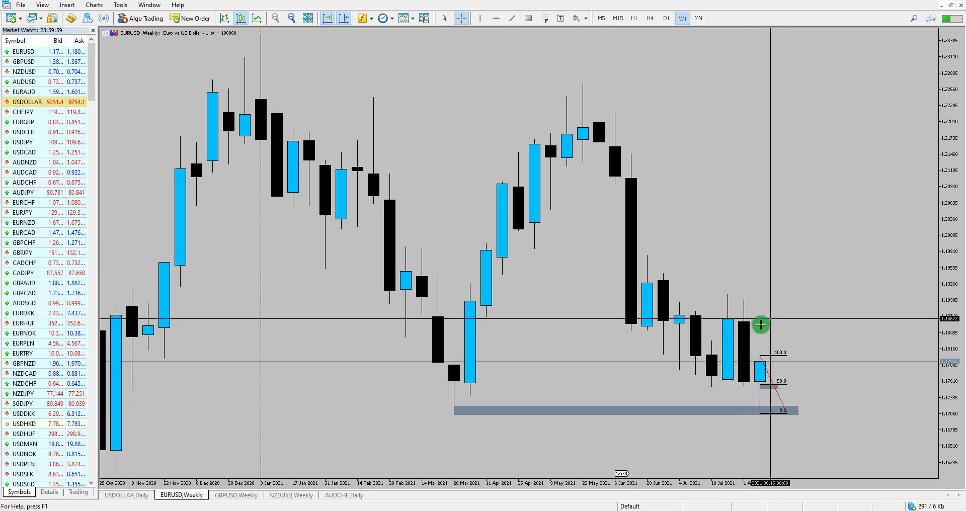
middle_click(800, 304)
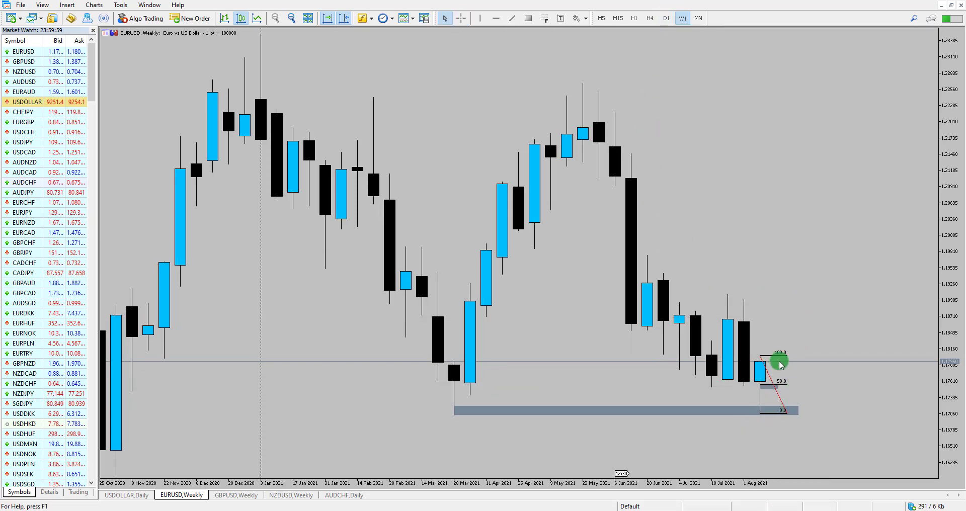
mouse_move(763, 362)
mouse_down()
mouse_move(760, 409)
mouse_move(760, 356)
mouse_up()
click(666, 19)
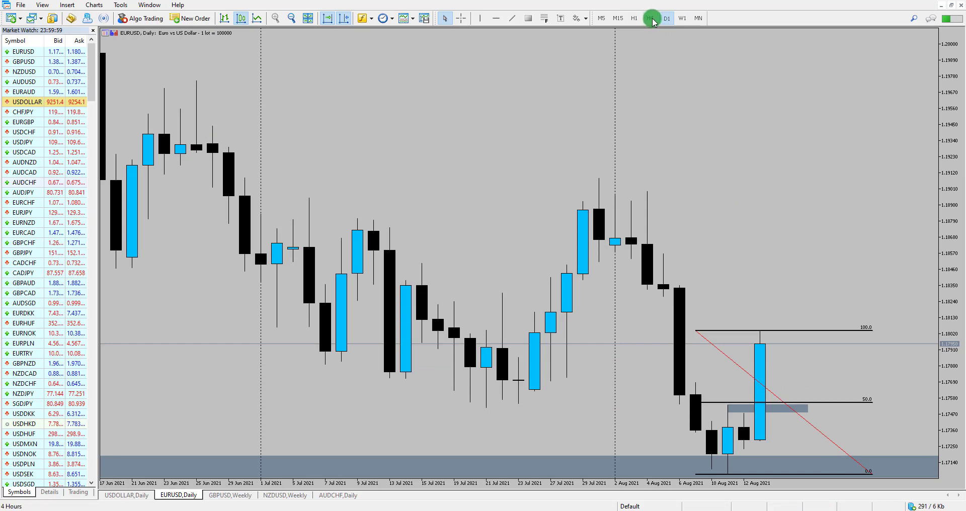
Show EURUSD on H4 zoomed out with a compressed price scale, and draw arrows into the 50% zone.
click(650, 18)
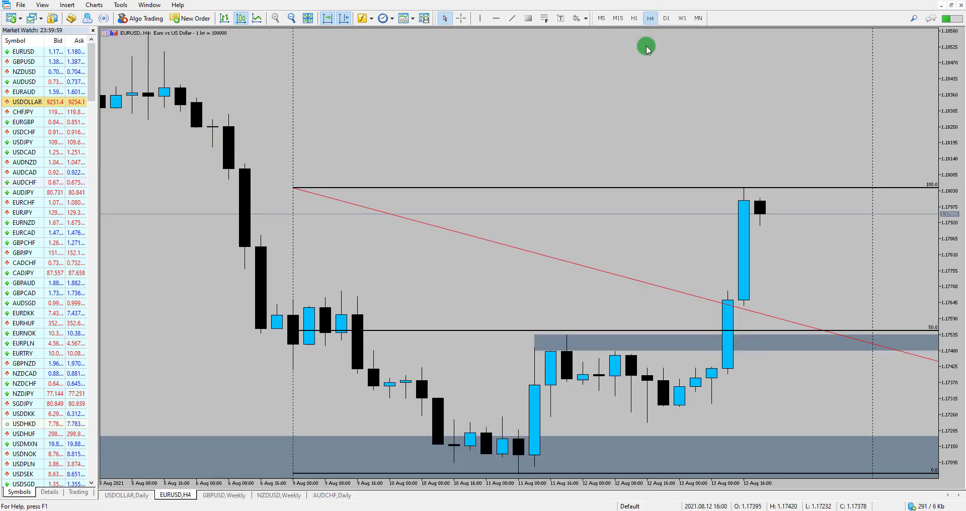
click(292, 19)
drag(961, 161, 662, 366)
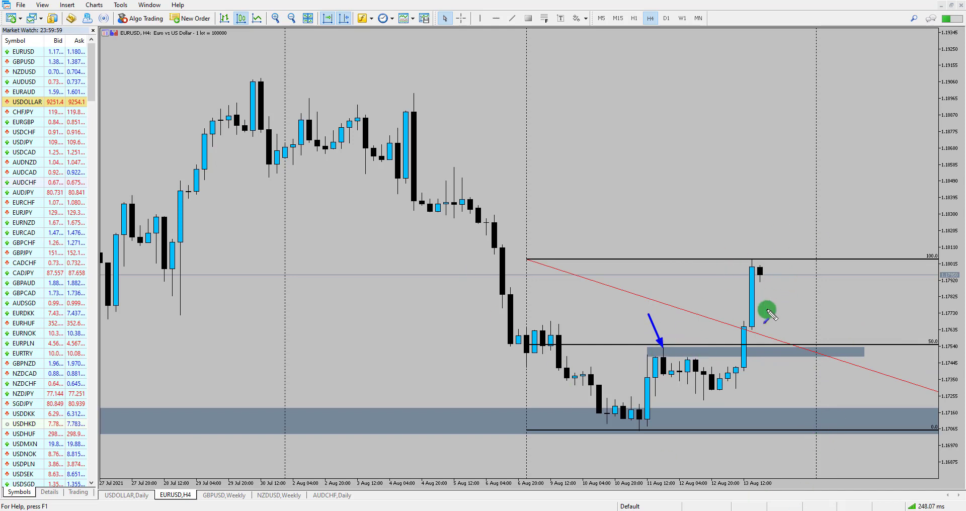
drag(787, 307, 801, 346)
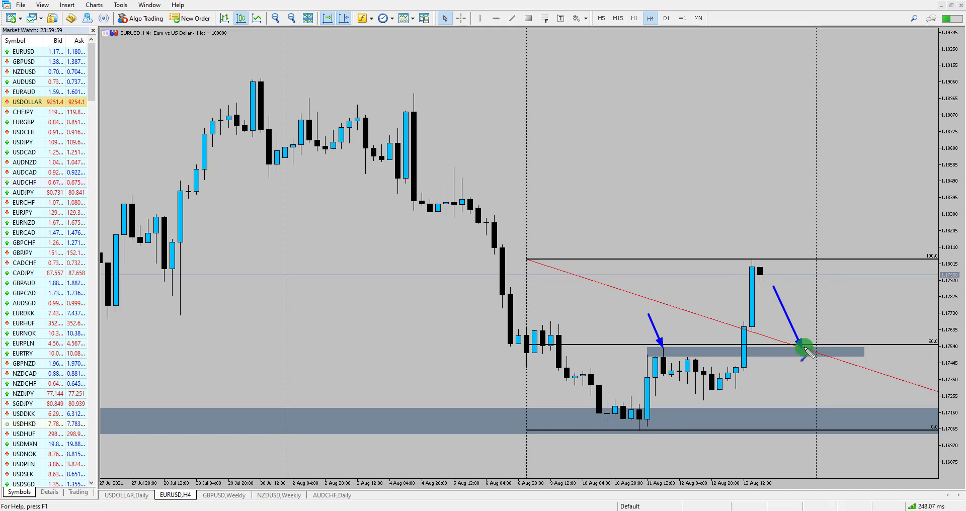
drag(802, 347, 835, 167)
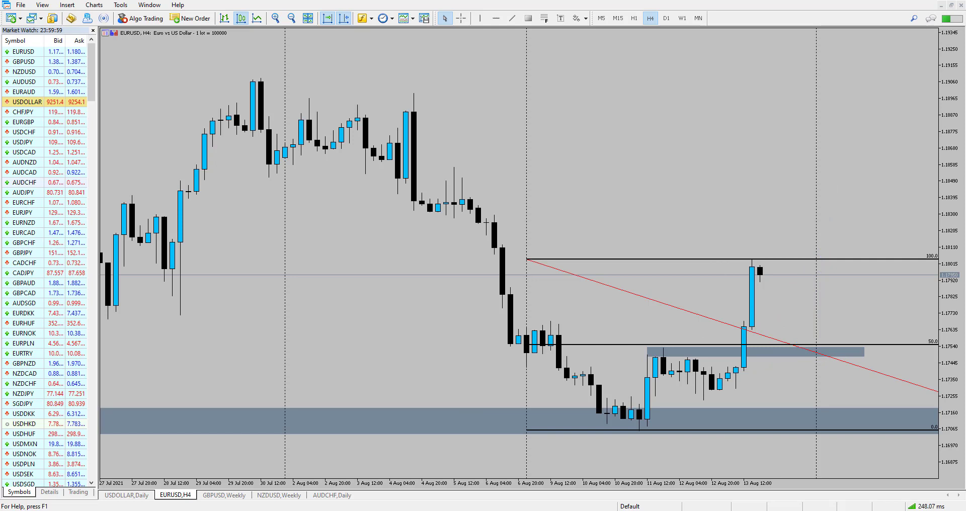
Zoom in on the GBPUSD weekly chart and reopen the Strength Meter.png image.
click(232, 497)
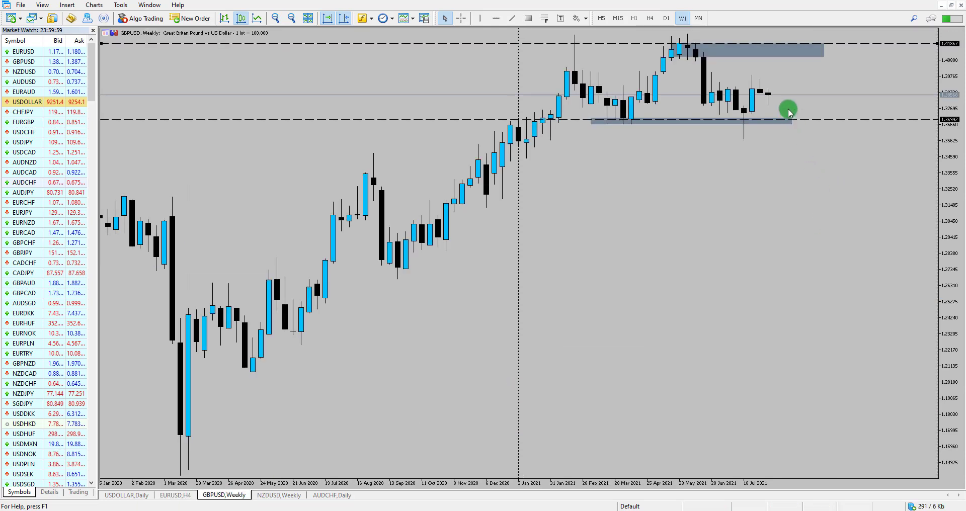
click(276, 18)
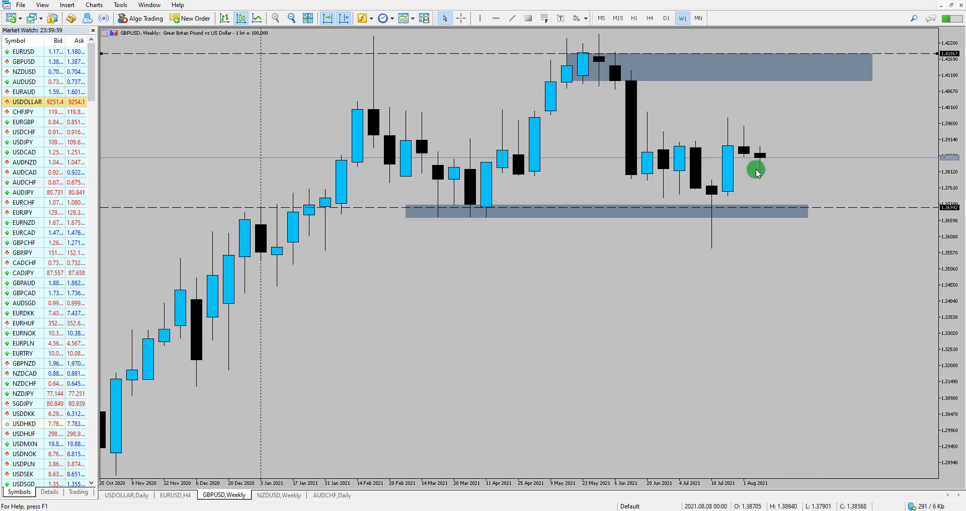
click(431, 509)
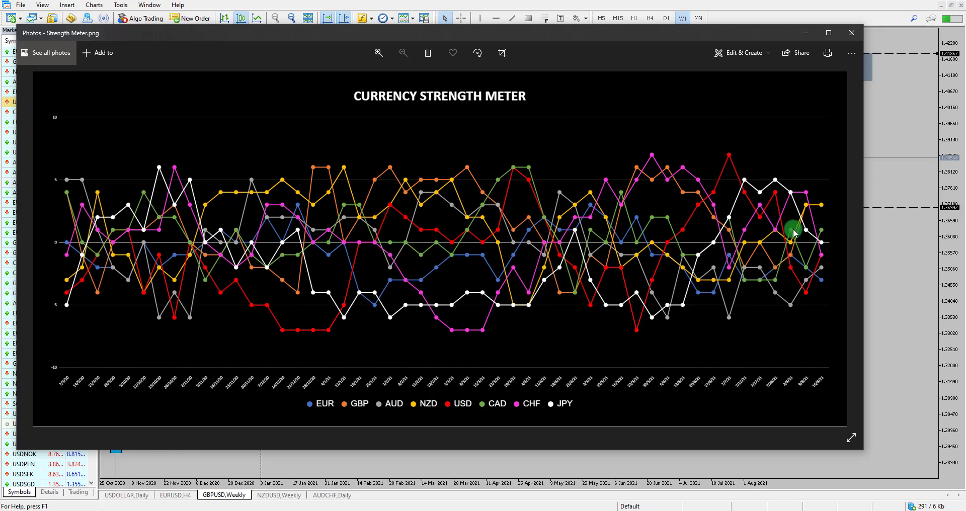
Minimize the Photos window showing the strength meter image.
click(804, 34)
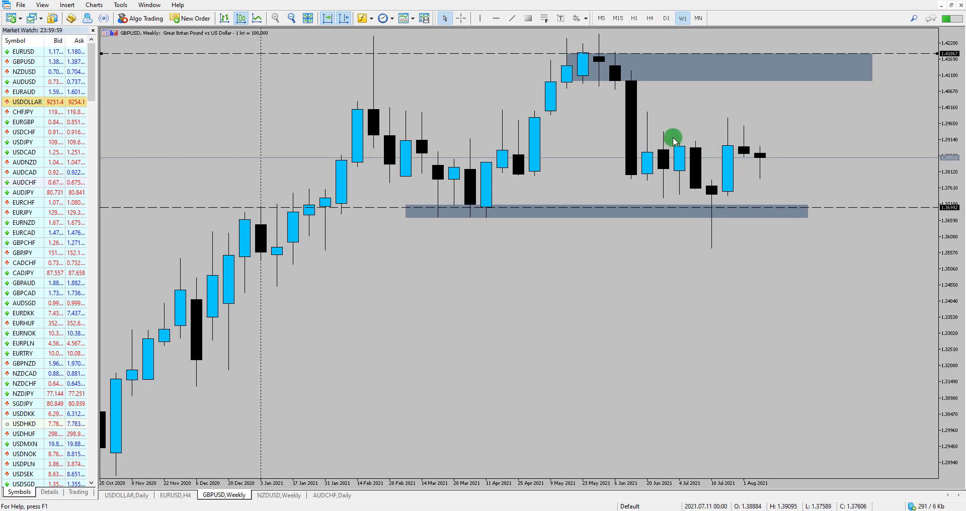
On GBPUSD daily, mark a support rectangle and draw arrows to it and projecting a rise.
click(666, 18)
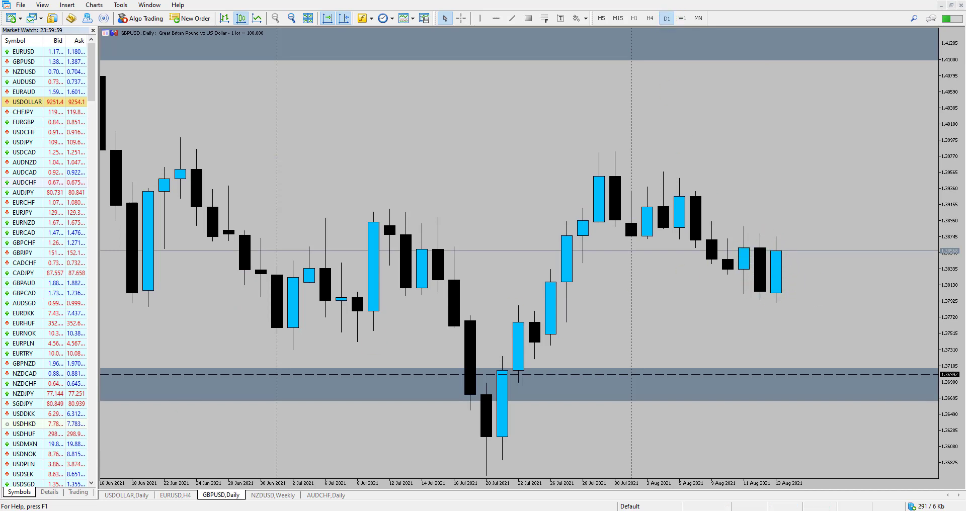
drag(506, 309, 866, 328)
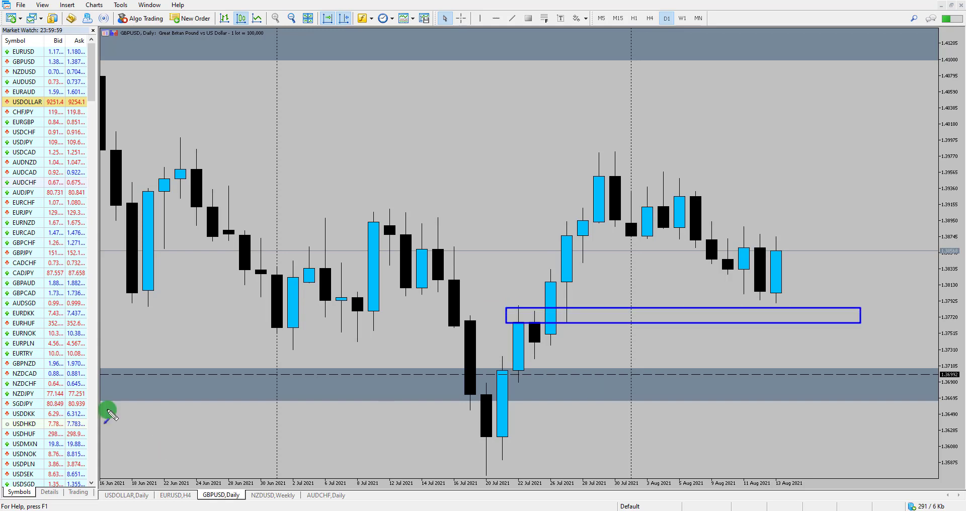
drag(516, 288, 525, 305)
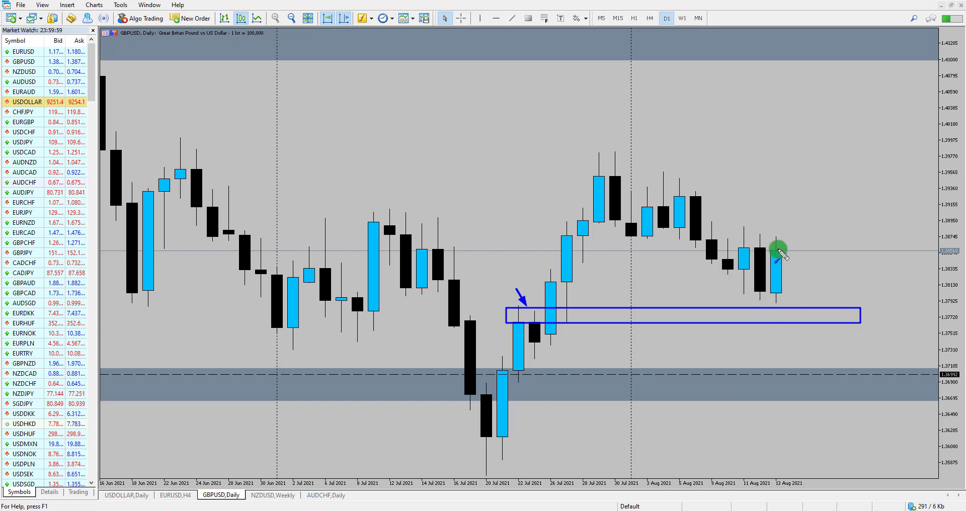
drag(791, 285, 812, 155)
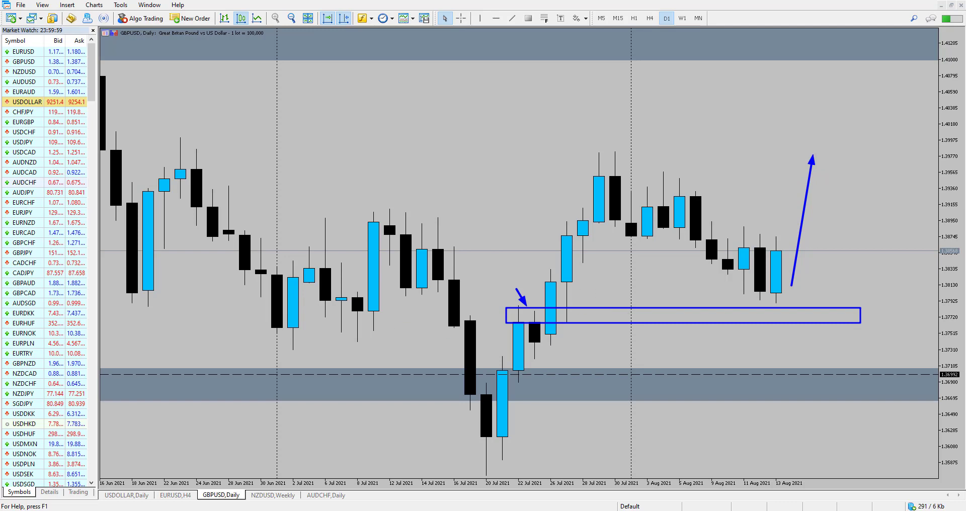
Switch GBPUSD to H4, zoom out, and draw a grey rectangle zone below the latest candles.
click(649, 18)
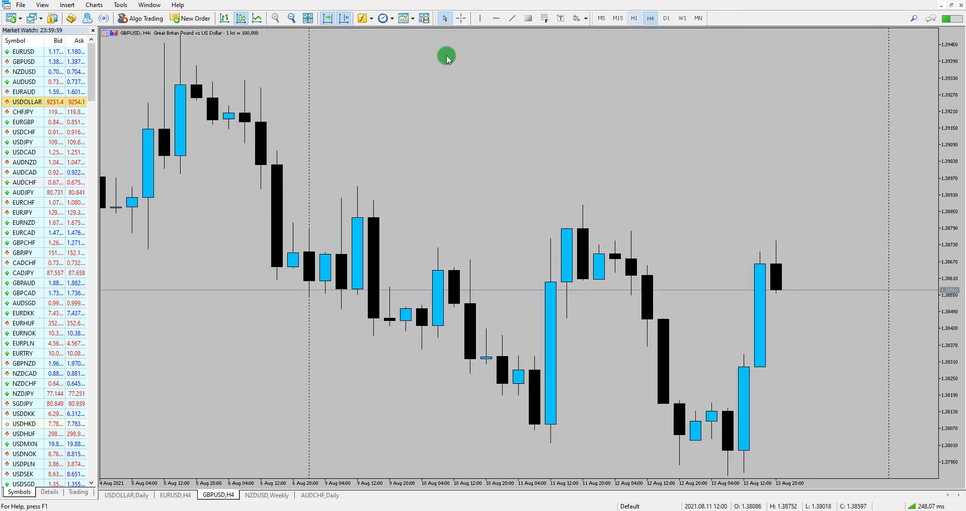
click(292, 18)
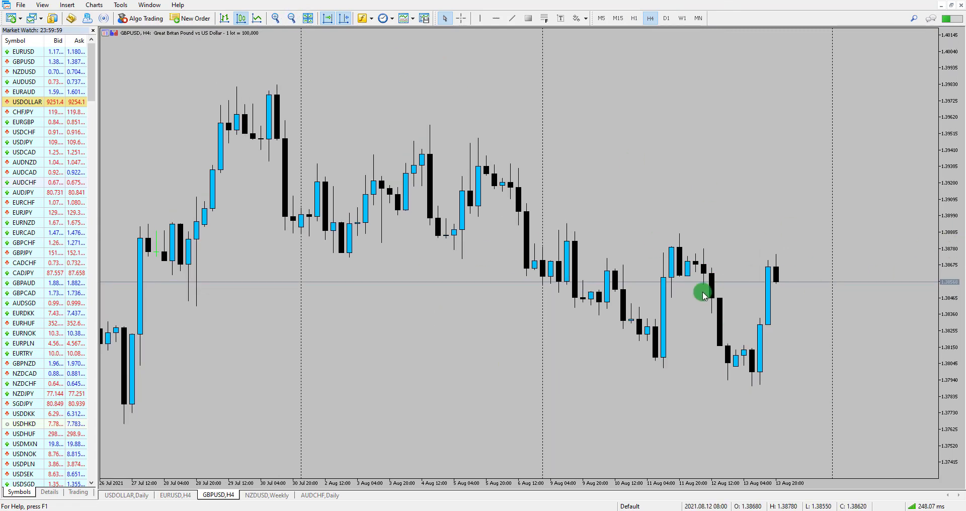
click(528, 18)
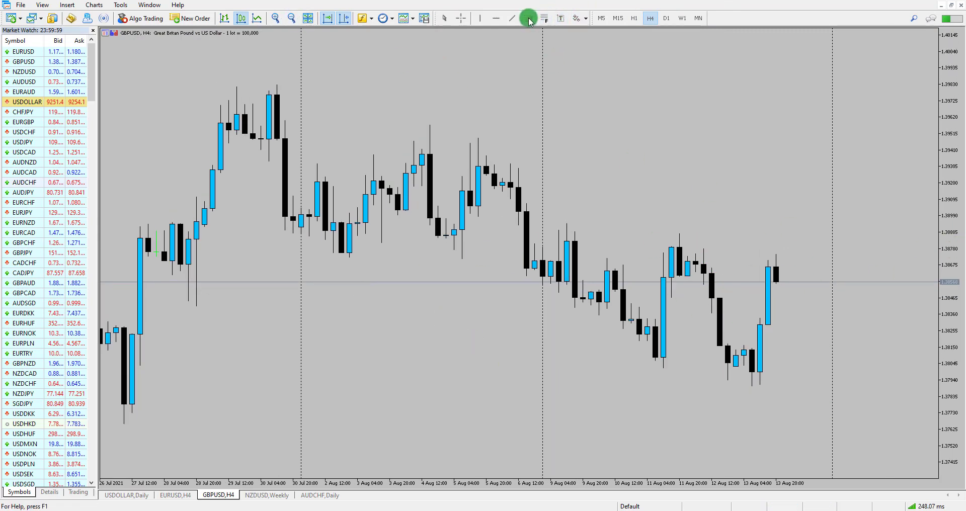
drag(705, 336, 863, 349)
click(336, 367)
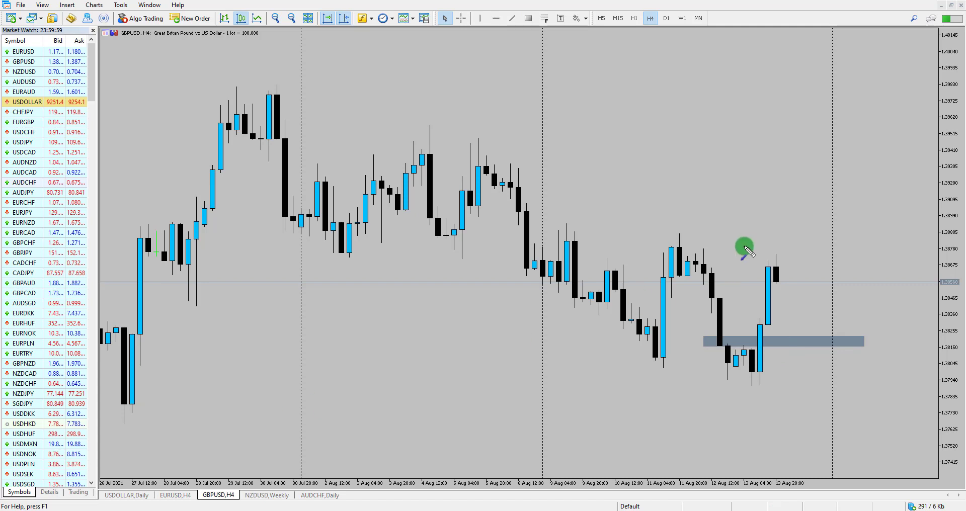
Sketch trial blue arrows and an early-August box, then delete them.
mouse_move(777, 282)
mouse_down()
mouse_move(804, 340)
mouse_move(816, 144)
mouse_up()
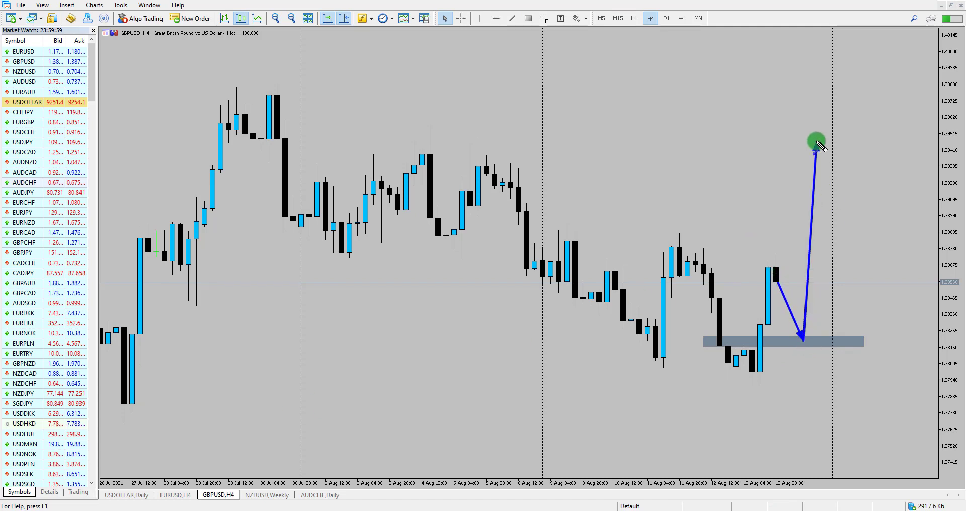
click(653, 460)
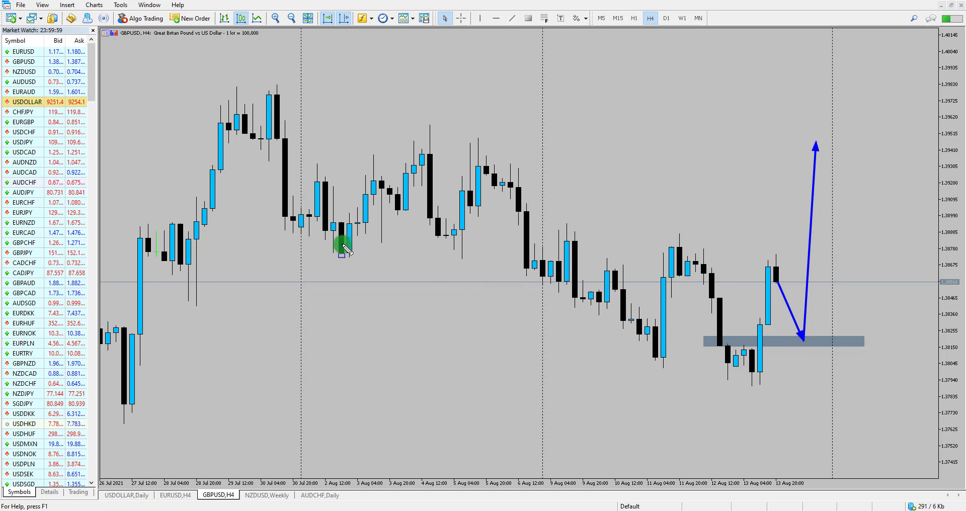
drag(341, 243, 911, 237)
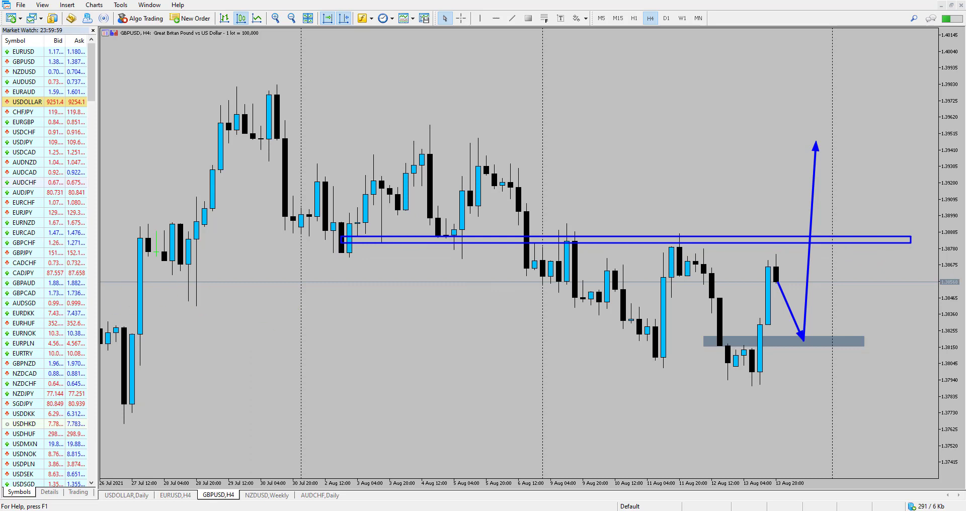
mouse_move(849, 203)
mouse_down()
mouse_move(878, 234)
mouse_move(883, 141)
mouse_up()
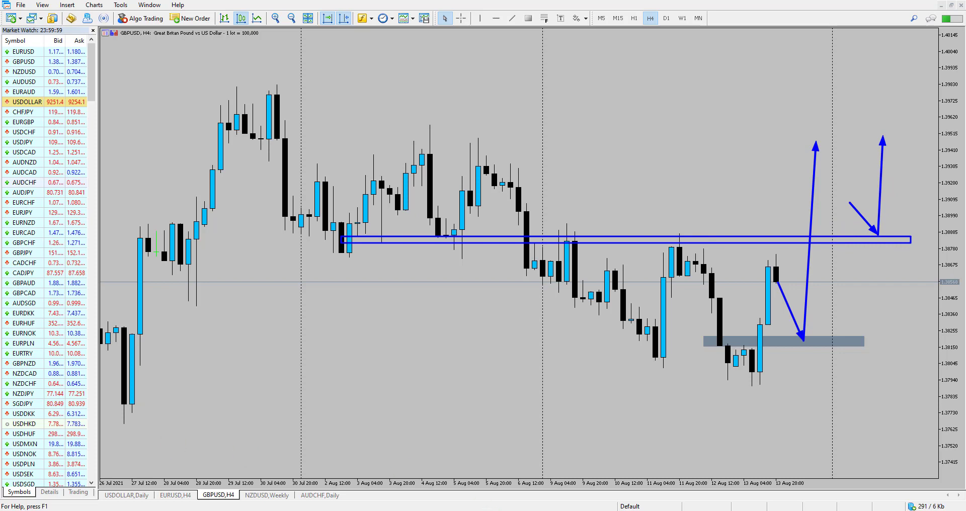
key(Delete)
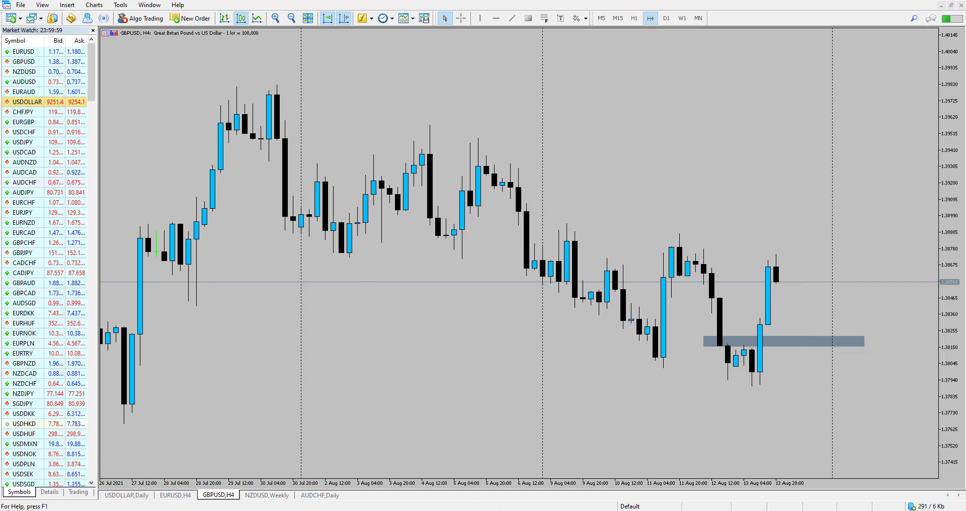
Open the NZDUSD chart, zoom in twice, and switch it to the daily timeframe.
click(266, 495)
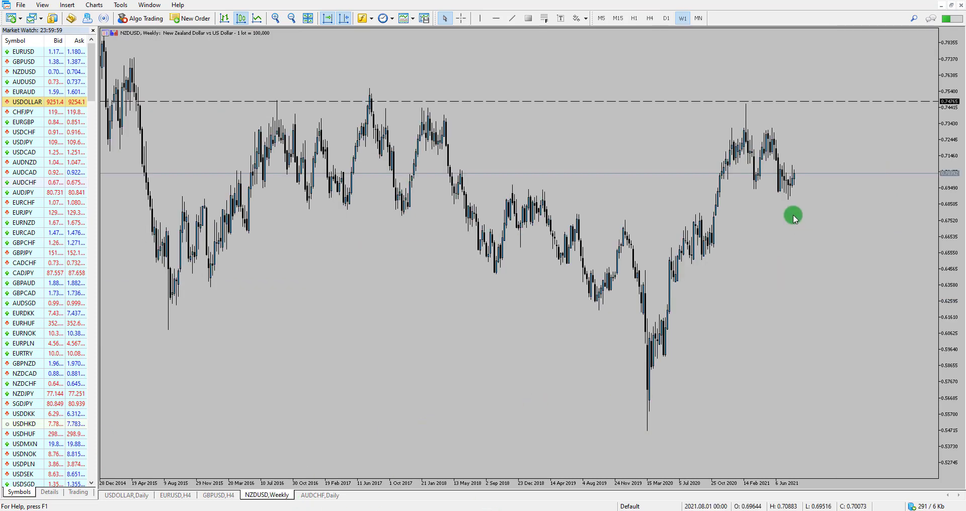
click(275, 18)
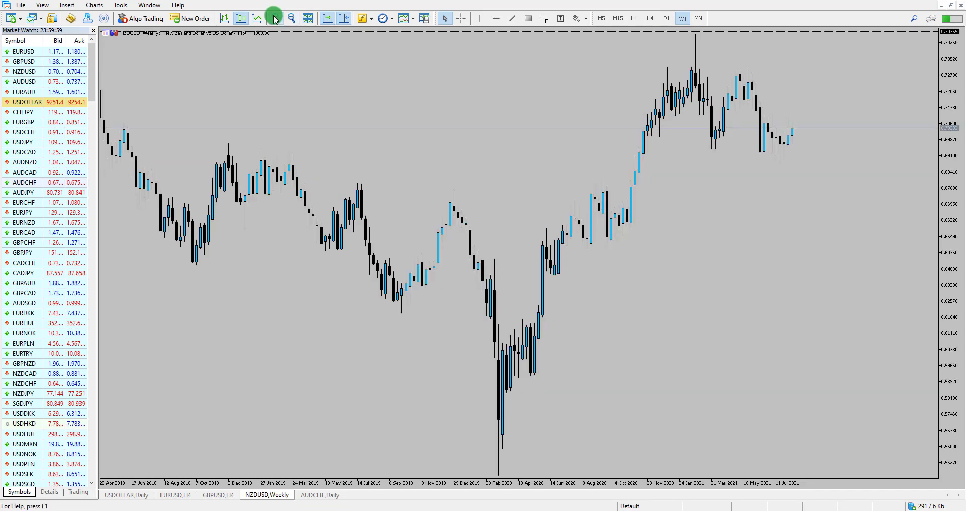
click(275, 18)
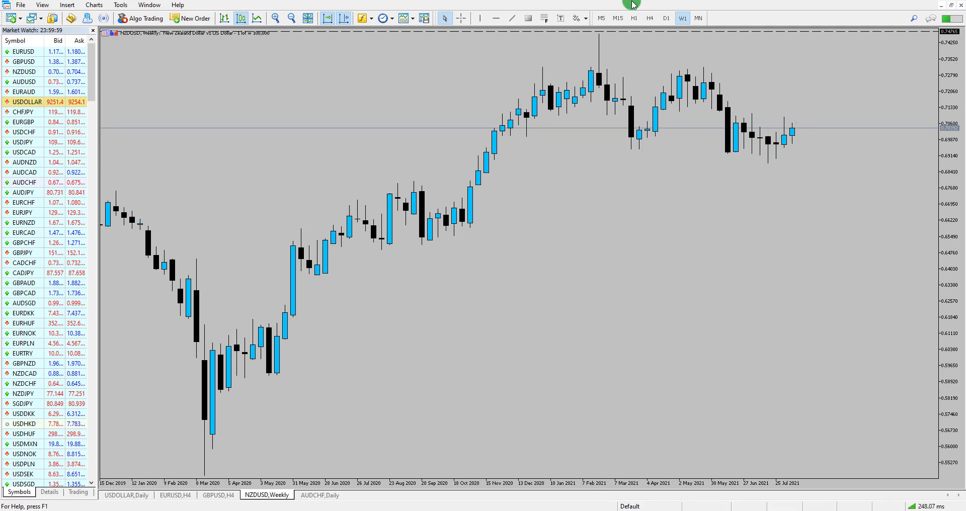
click(667, 18)
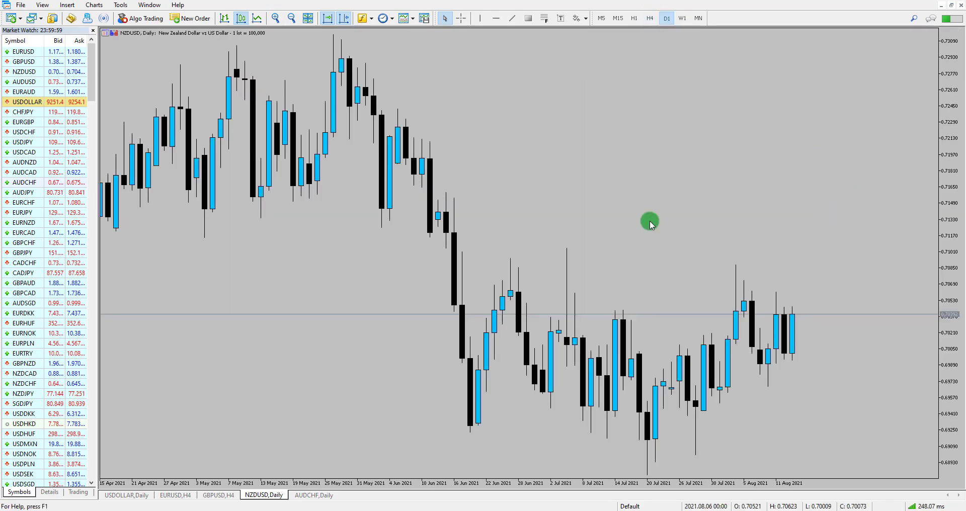
Draw a grey rectangle above current price, lower its top edge, and sketch arrows rising through it.
click(528, 18)
drag(441, 250, 909, 288)
drag(441, 256, 441, 260)
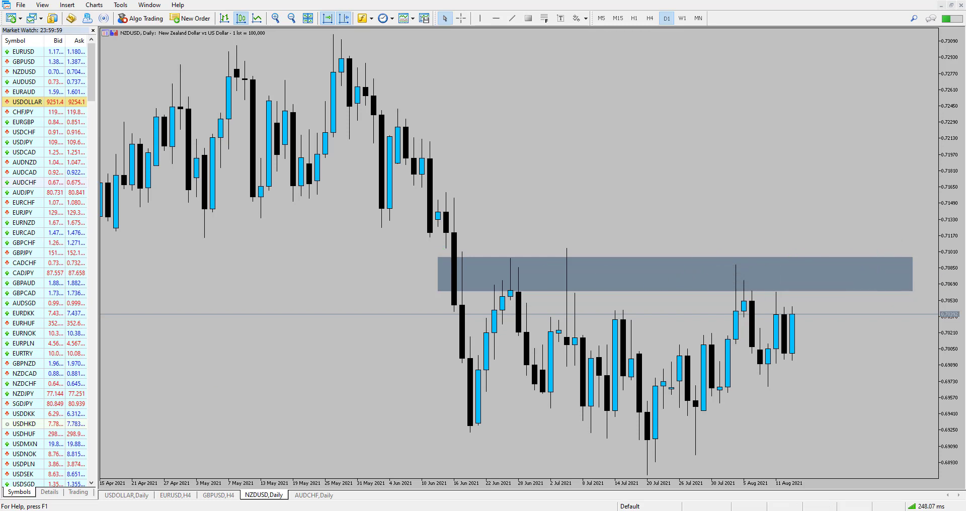
mouse_move(805, 320)
mouse_down()
mouse_move(832, 217)
mouse_move(881, 267)
mouse_move(899, 123)
mouse_up()
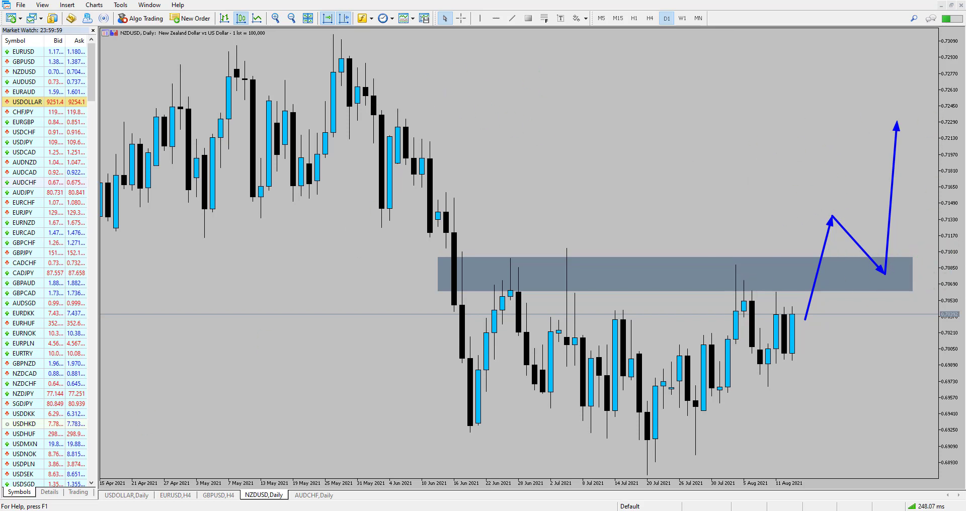
Switch AUDCHF to the weekly timeframe and draw a long downtrend arrow to the latest candles.
click(325, 494)
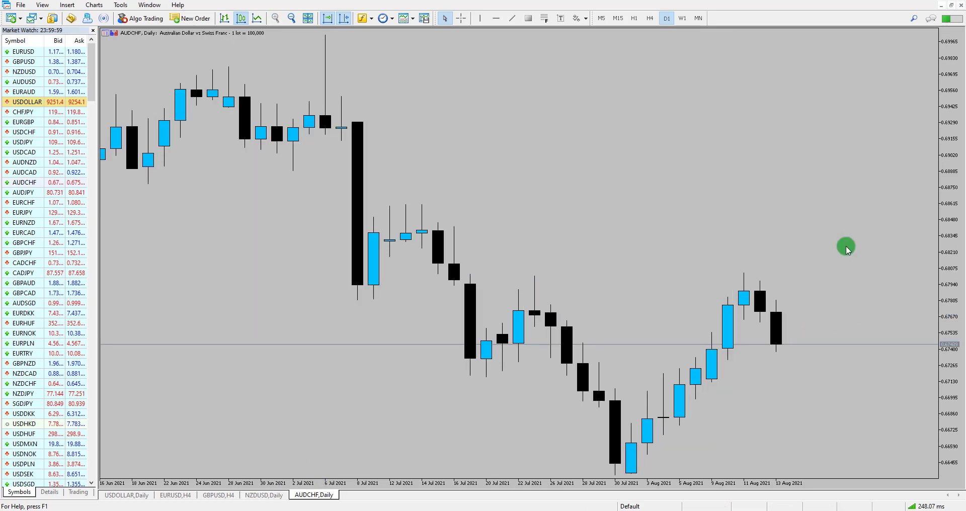
click(680, 18)
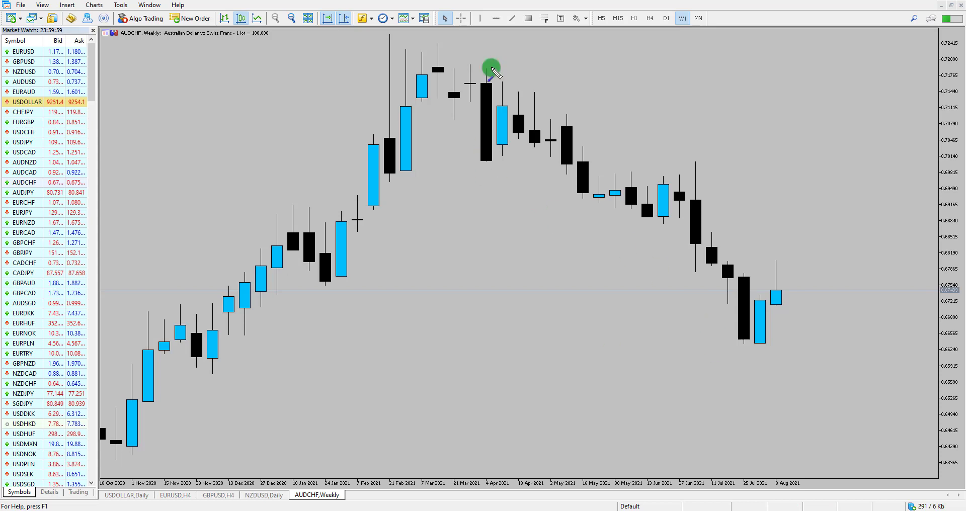
drag(661, 52, 745, 125)
drag(815, 189, 879, 289)
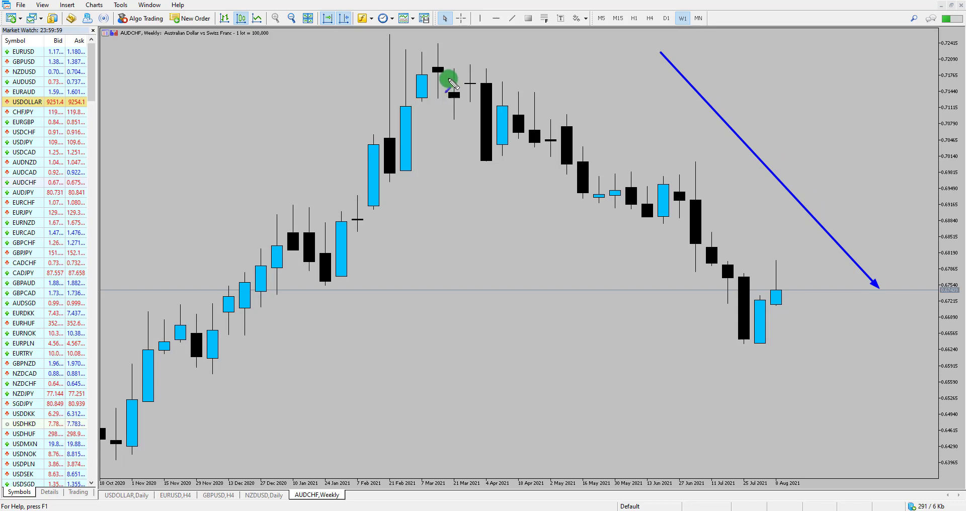
Trace a zigzag downtrend from the March highs to July lows, box the mid-chart level, and arrow up to it.
drag(448, 79, 486, 153)
mouse_move(523, 113)
mouse_down()
mouse_move(578, 192)
mouse_move(610, 211)
mouse_move(681, 185)
mouse_move(756, 352)
mouse_up()
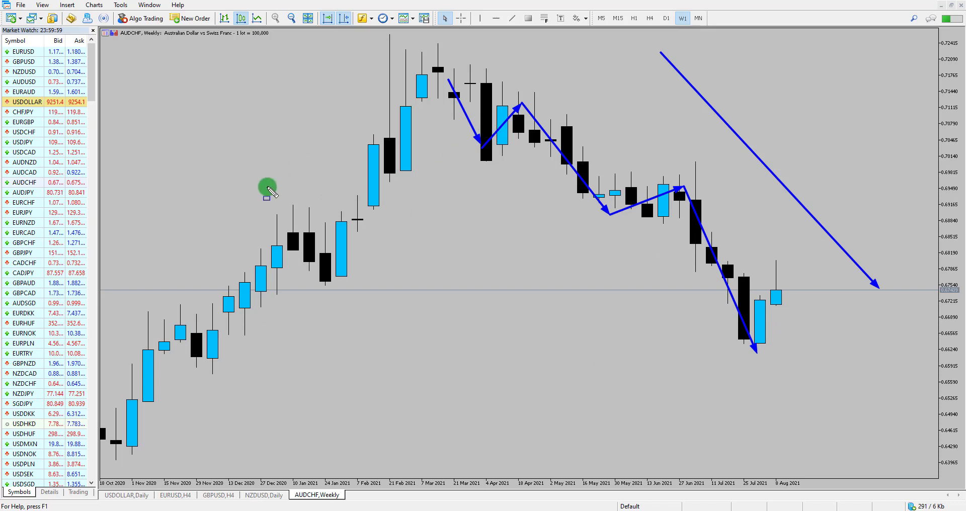
drag(280, 206, 864, 234)
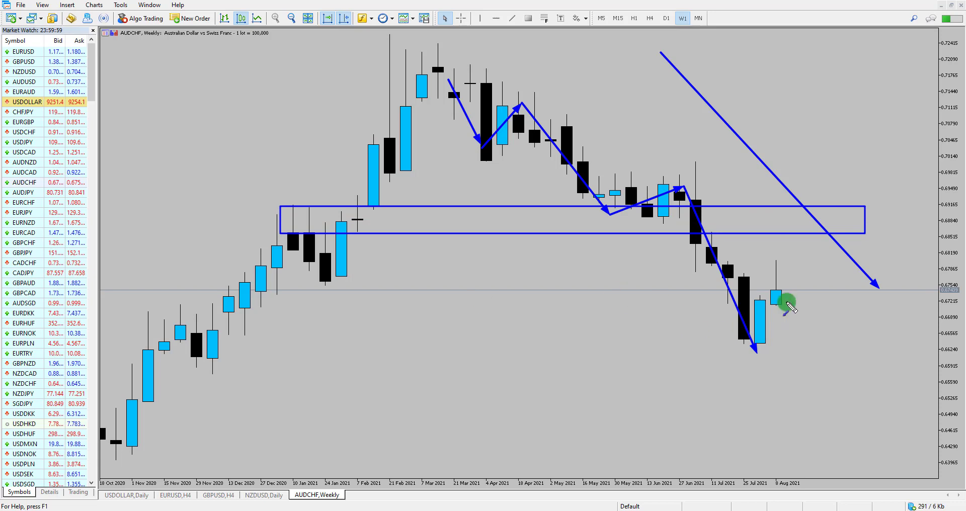
mouse_move(764, 341)
mouse_down()
mouse_move(807, 239)
mouse_move(844, 301)
mouse_up()
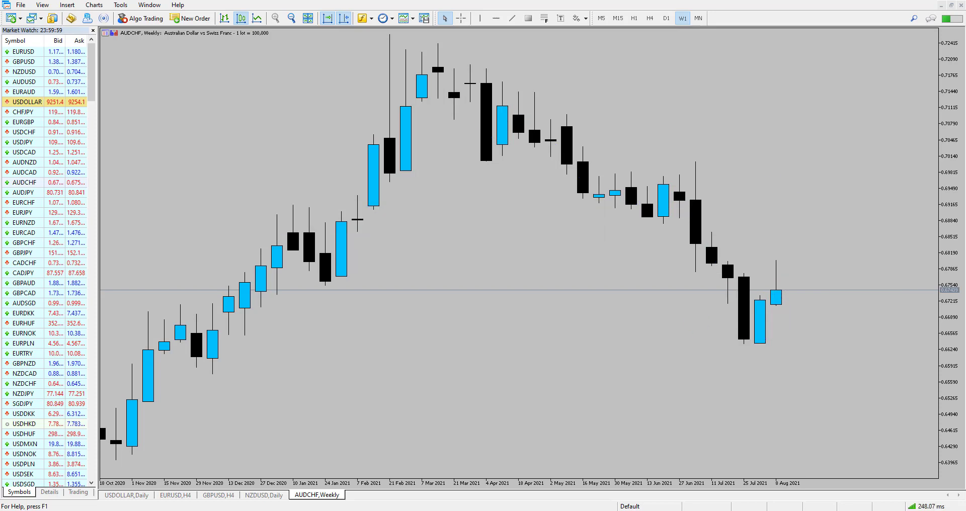
On AUDCHF daily, place a horizontal line at 0.69113, draw a grey zone around it, then zoom in.
click(667, 18)
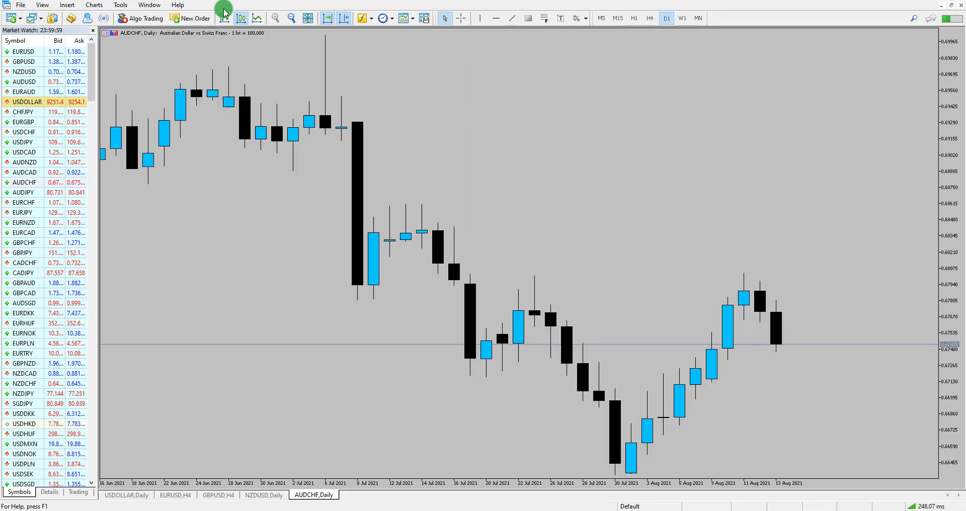
click(291, 18)
click(291, 18)
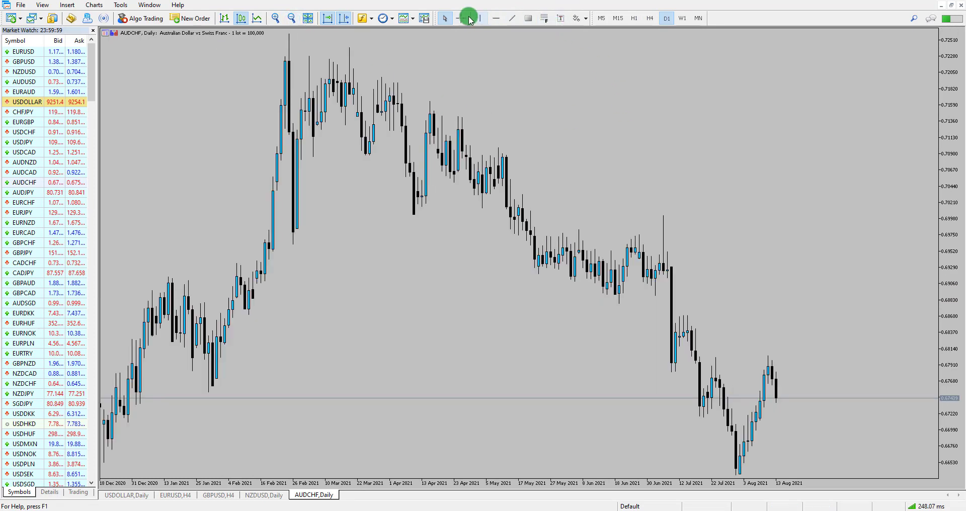
click(496, 18)
drag(620, 290, 643, 280)
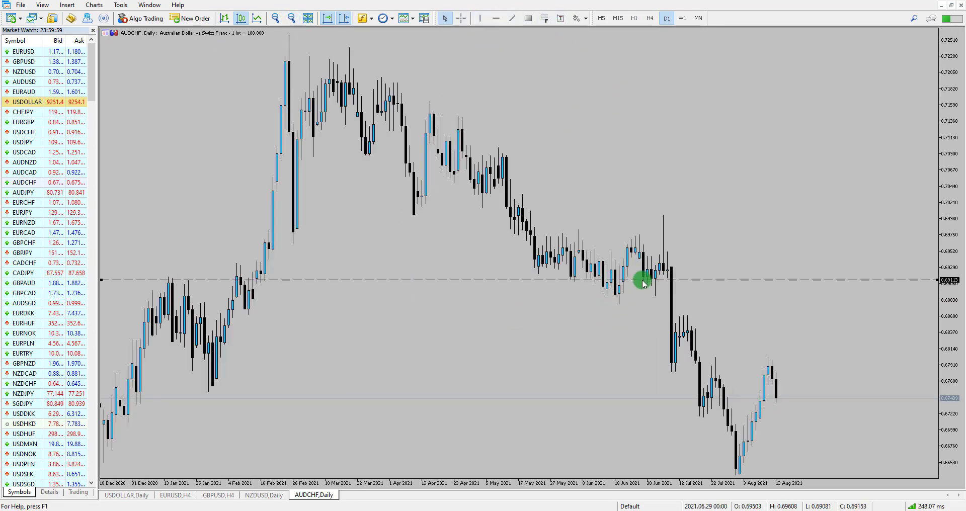
click(528, 18)
drag(159, 278, 939, 297)
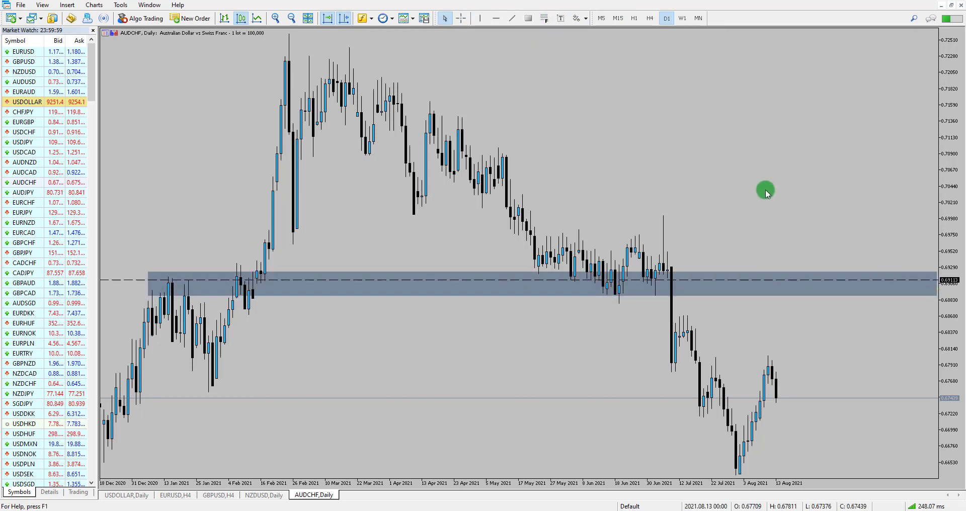
click(272, 20)
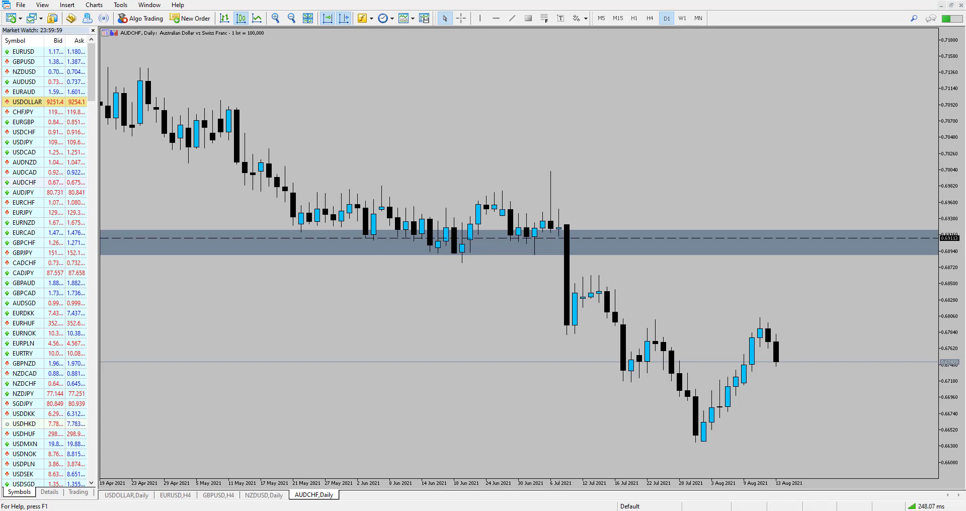
Draw zigzag arrows from the 6 Jul drop, a box near 0.671, and an arrow rising toward the grey zone.
mouse_move(567, 244)
mouse_down()
mouse_move(582, 324)
mouse_move(596, 287)
mouse_move(637, 359)
mouse_move(654, 334)
mouse_move(717, 427)
mouse_move(762, 322)
mouse_up()
drag(783, 359, 789, 369)
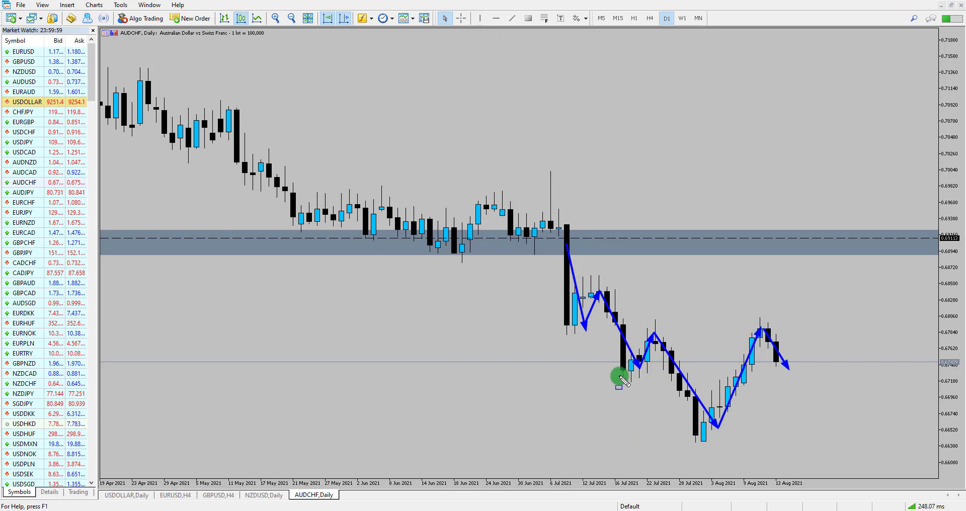
drag(618, 373, 878, 387)
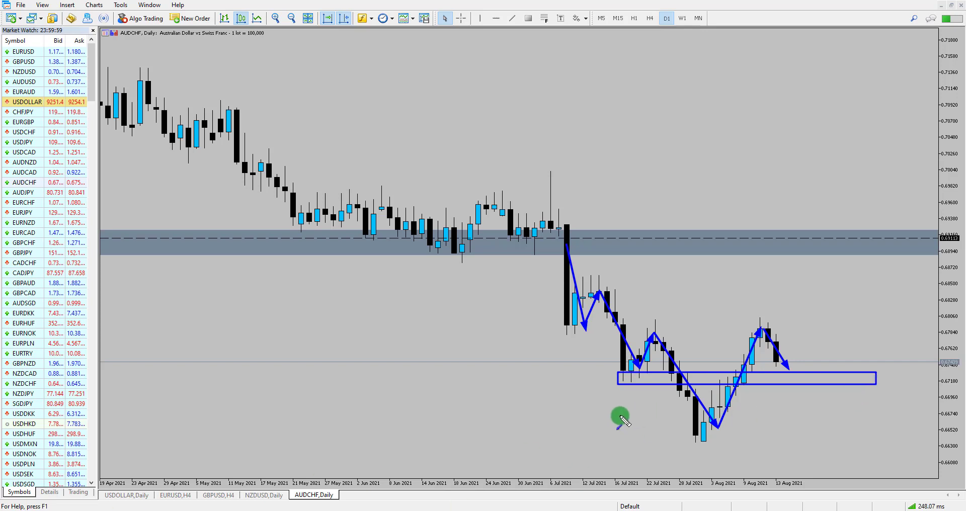
drag(621, 416, 624, 390)
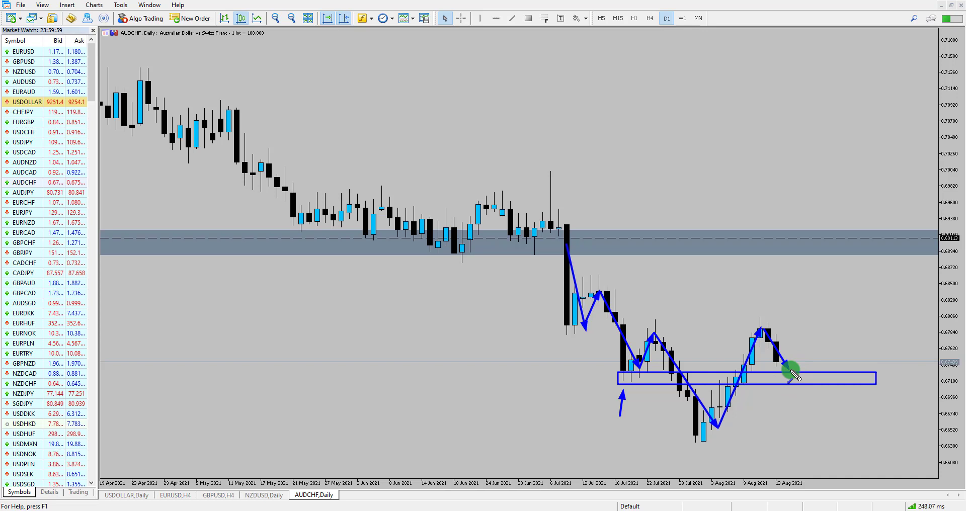
mouse_move(797, 375)
mouse_down()
mouse_move(813, 260)
mouse_move(828, 256)
mouse_up()
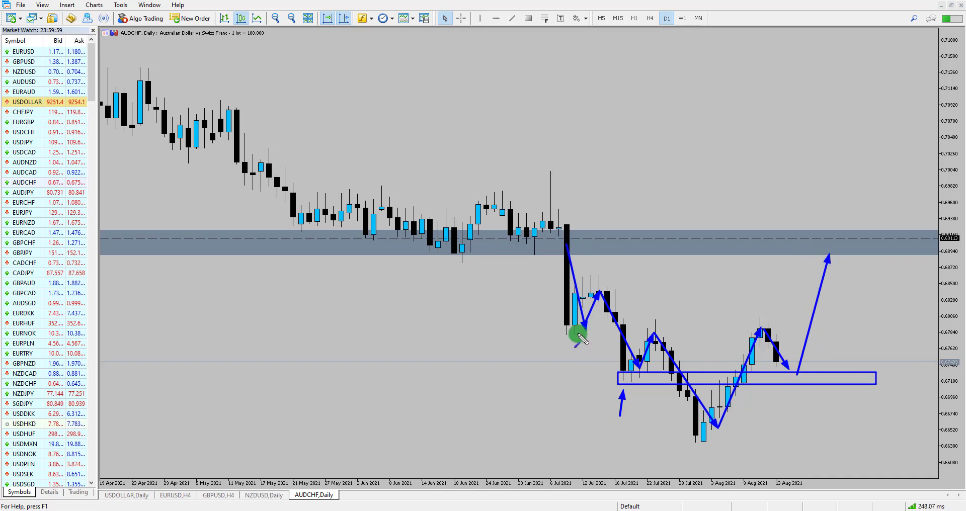